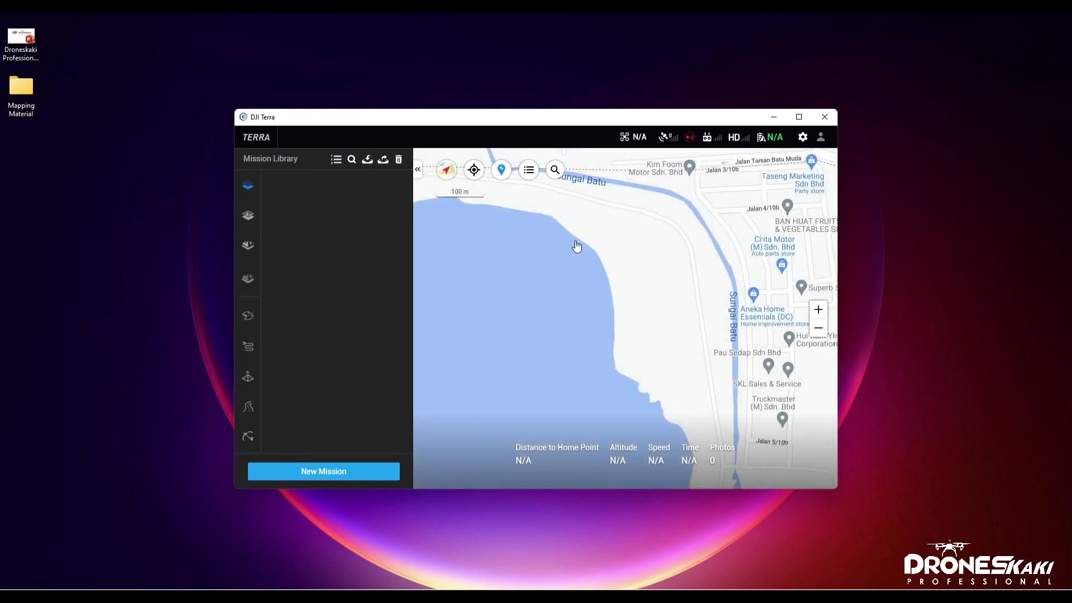
# - Maximize DJI Terra and create a 2D Map reconstruction mission named New 2D Mission
pyautogui.click(799, 117)
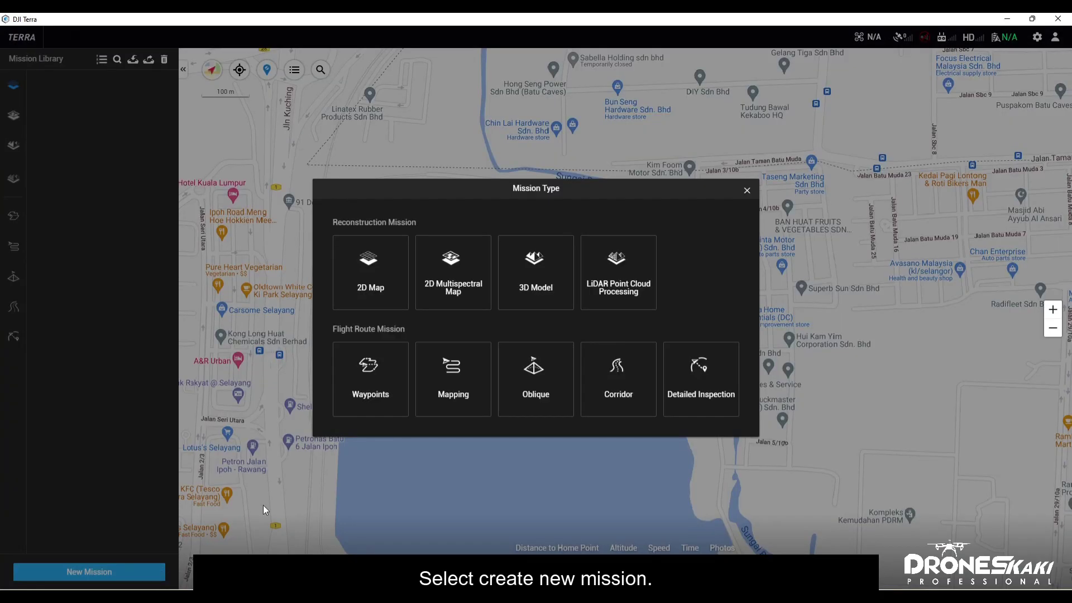
pyautogui.click(154, 573)
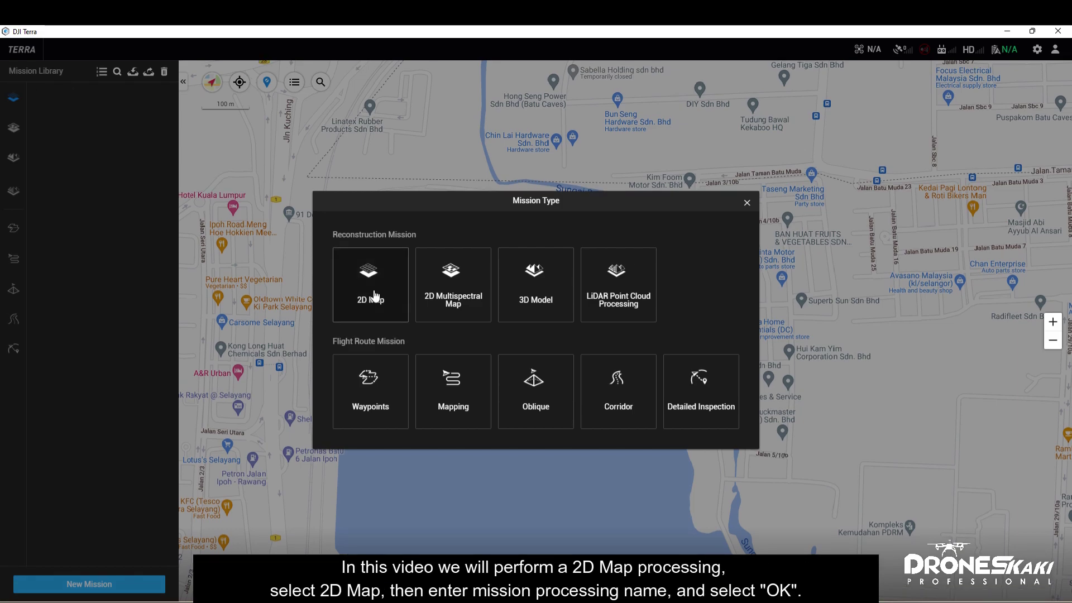
pyautogui.click(373, 295)
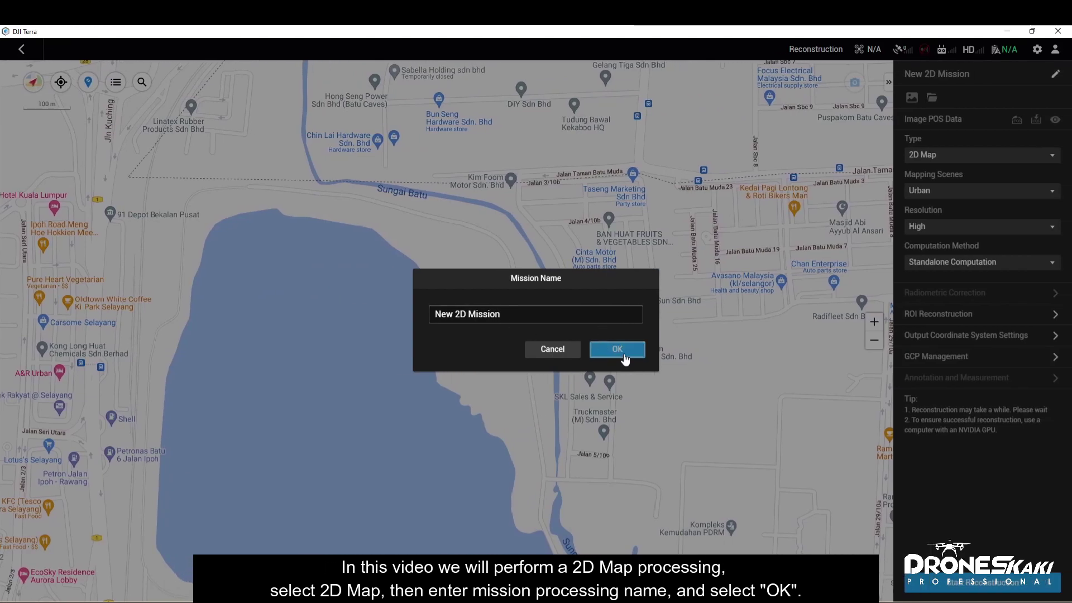
pyautogui.click(623, 356)
# - Load the 227 photos from the Desktop's Mapping Material folder into the mission
pyautogui.click(931, 98)
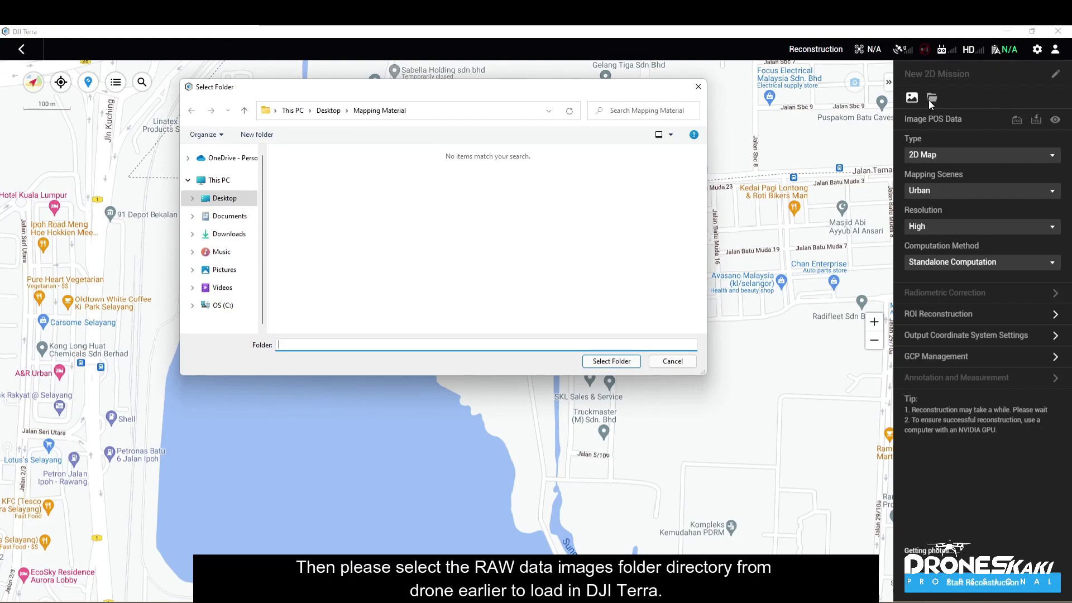
pyautogui.click(326, 111)
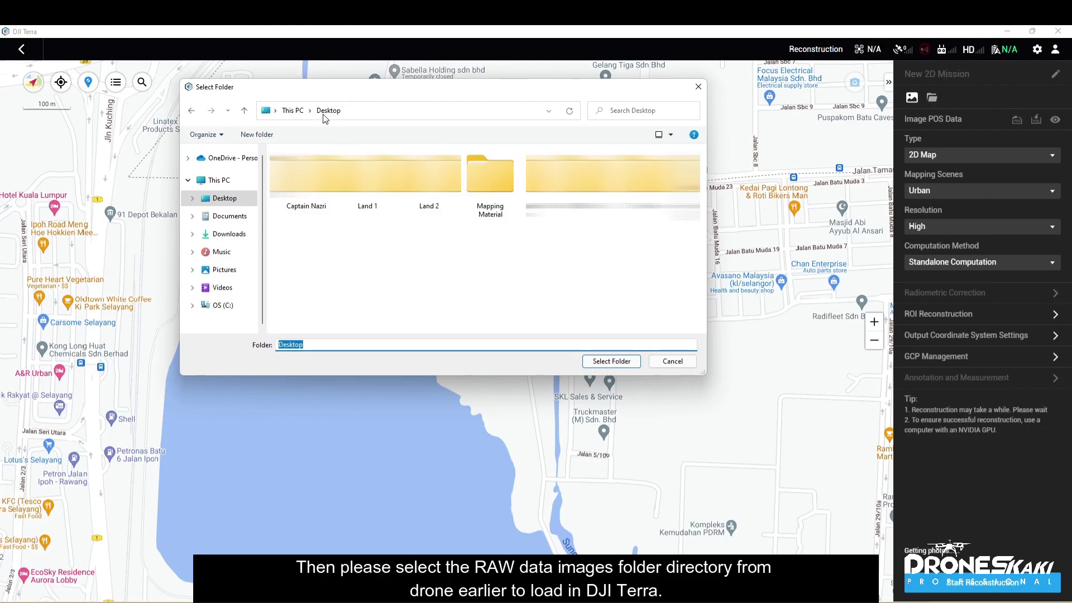
pyautogui.click(490, 185)
pyautogui.click(607, 360)
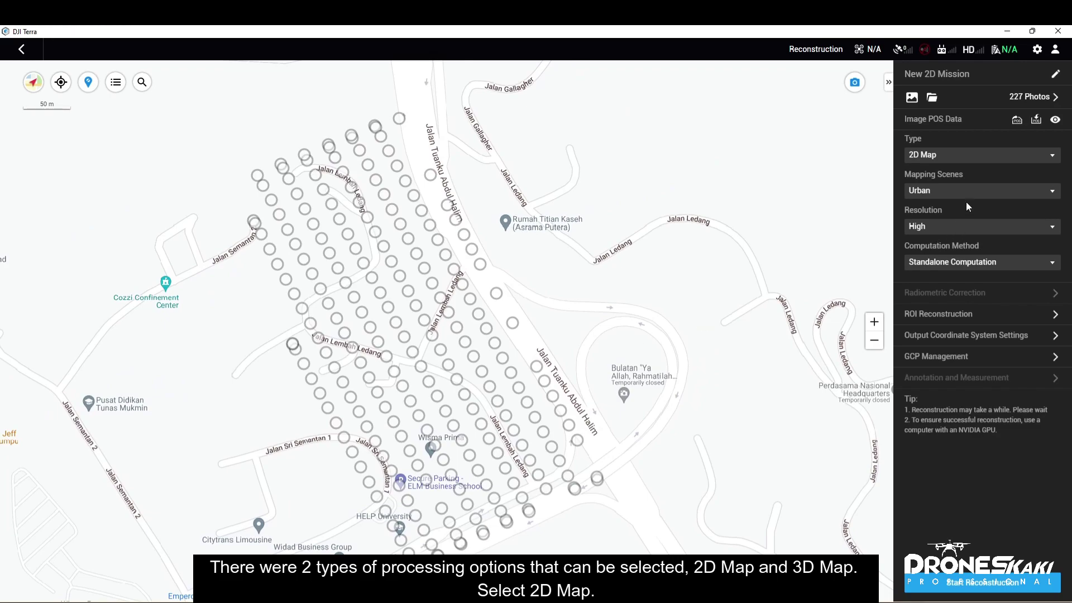
# - Choose 2D Map type, Urban scene, High resolution and Standalone Computation in the mission settings
pyautogui.click(967, 160)
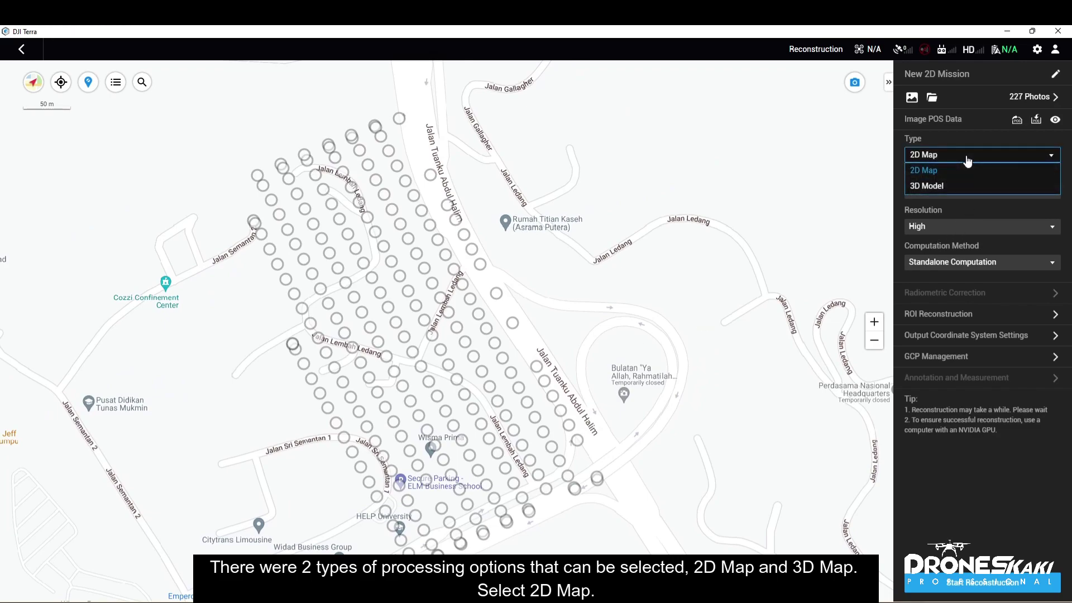
pyautogui.click(941, 177)
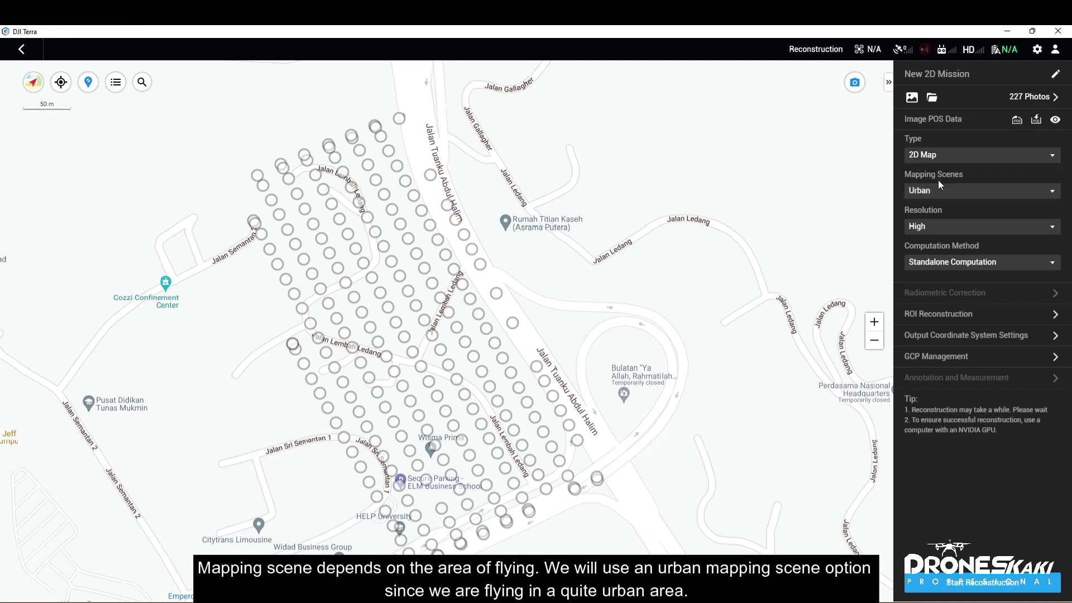
pyautogui.click(937, 189)
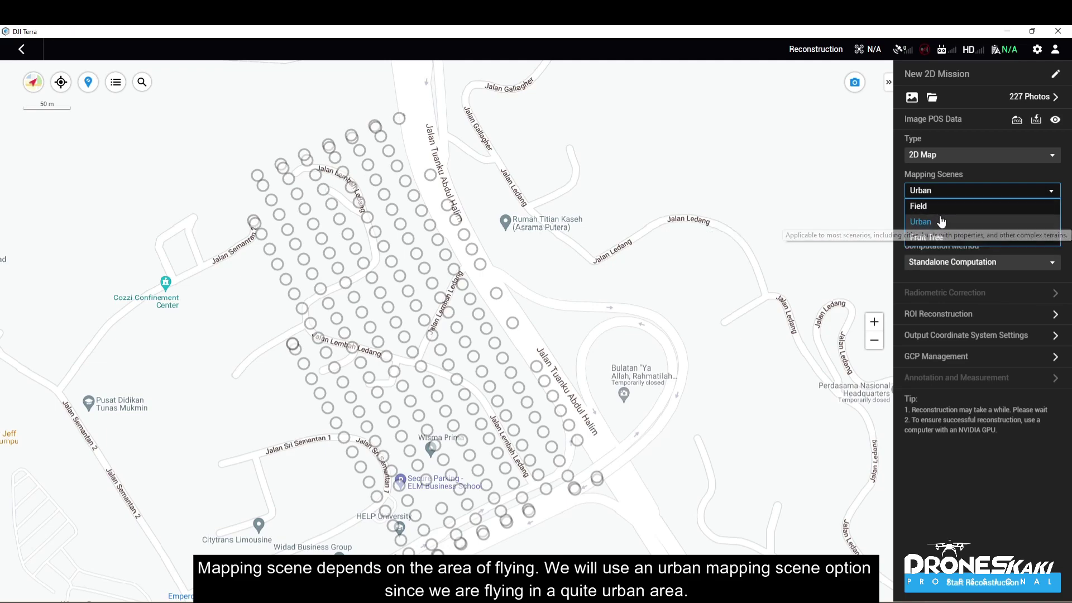
pyautogui.click(941, 221)
pyautogui.click(940, 226)
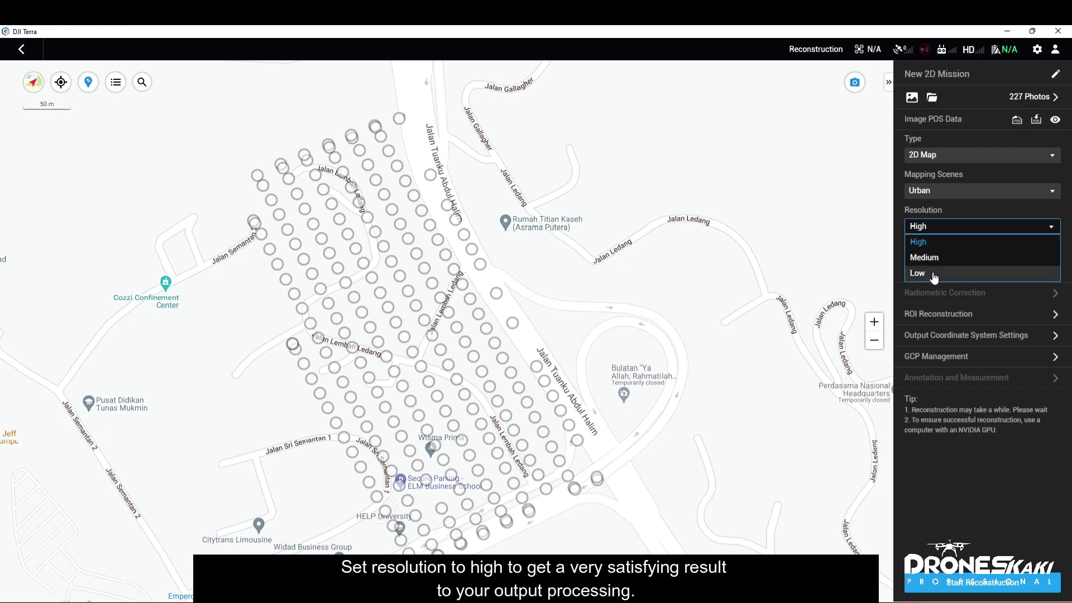
pyautogui.click(929, 243)
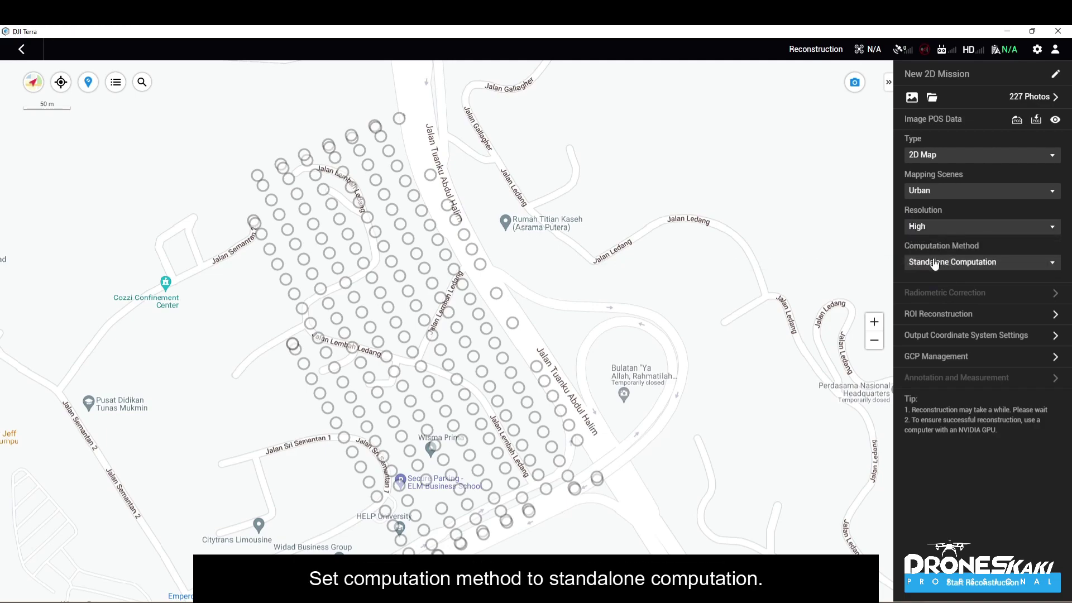
pyautogui.click(932, 262)
pyautogui.click(934, 282)
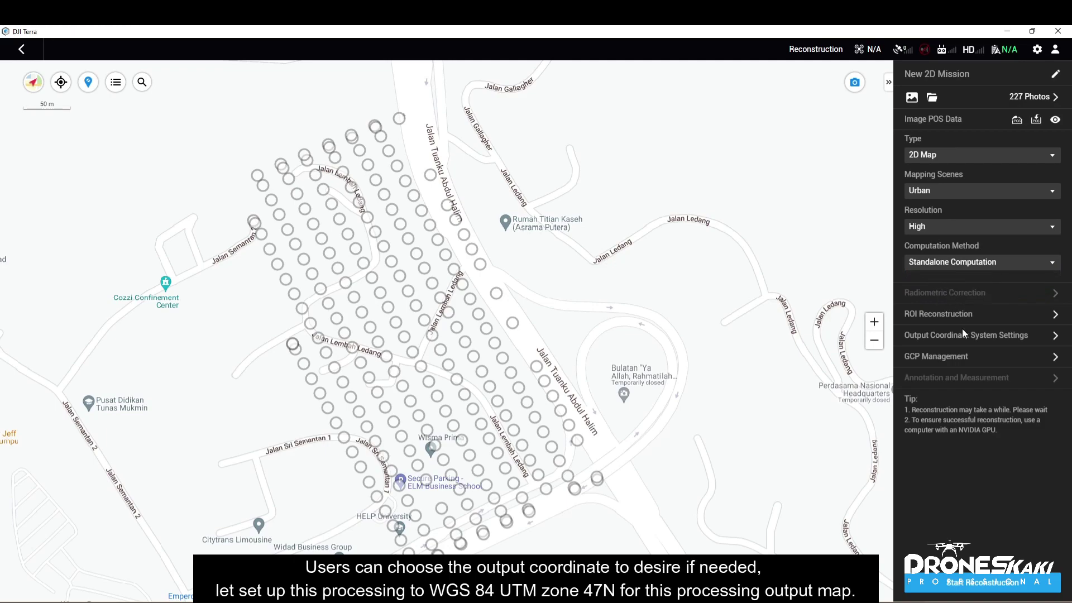
# - Set the output coordinate system to WGS 84 / UTM zone 47N and open GCP Management
pyautogui.click(1038, 335)
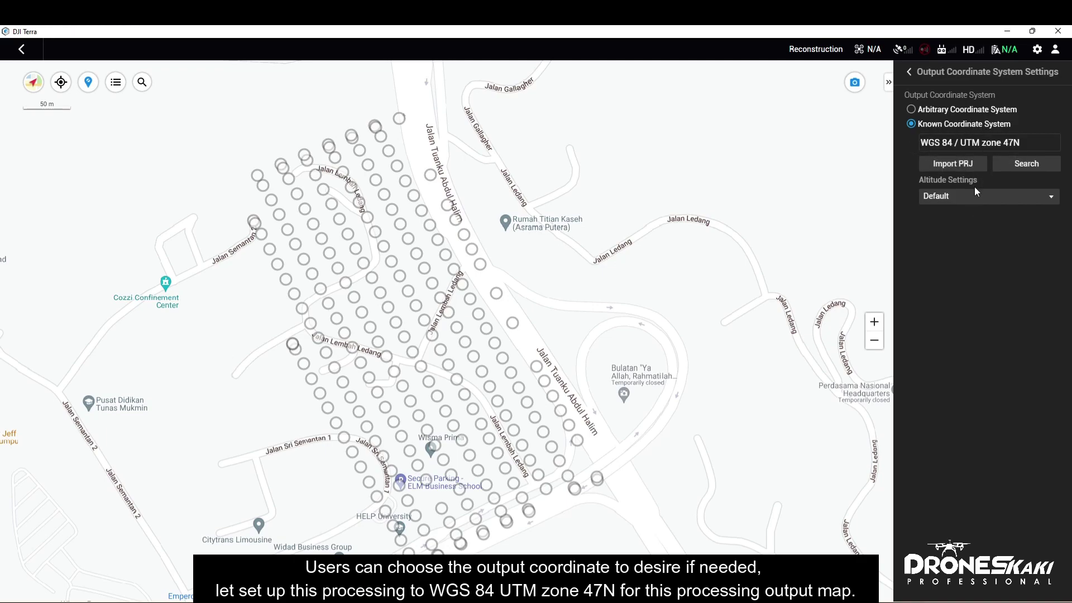
pyautogui.click(909, 72)
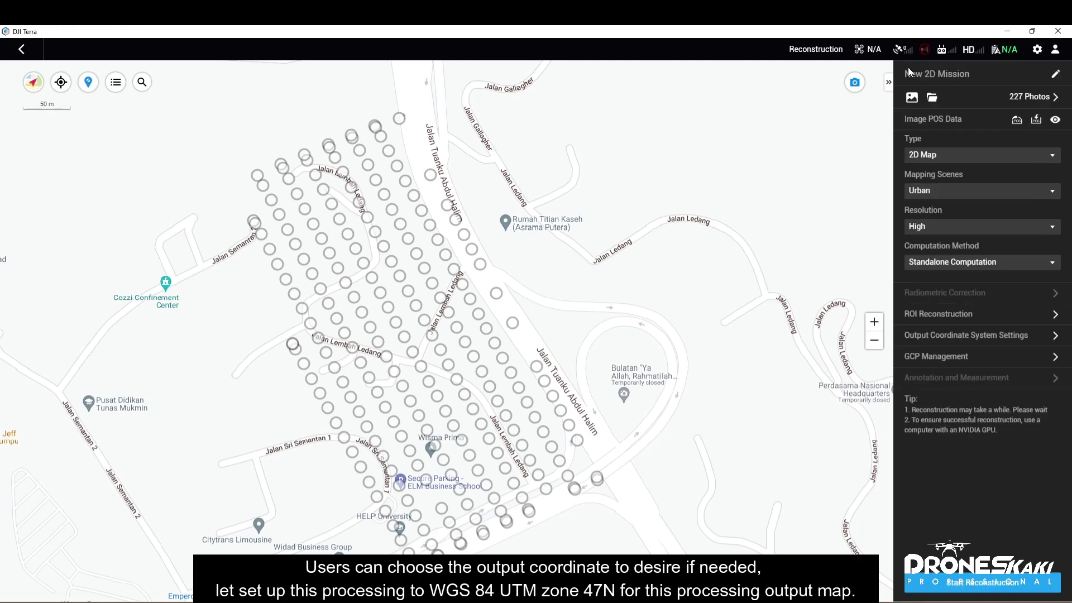
pyautogui.click(1051, 357)
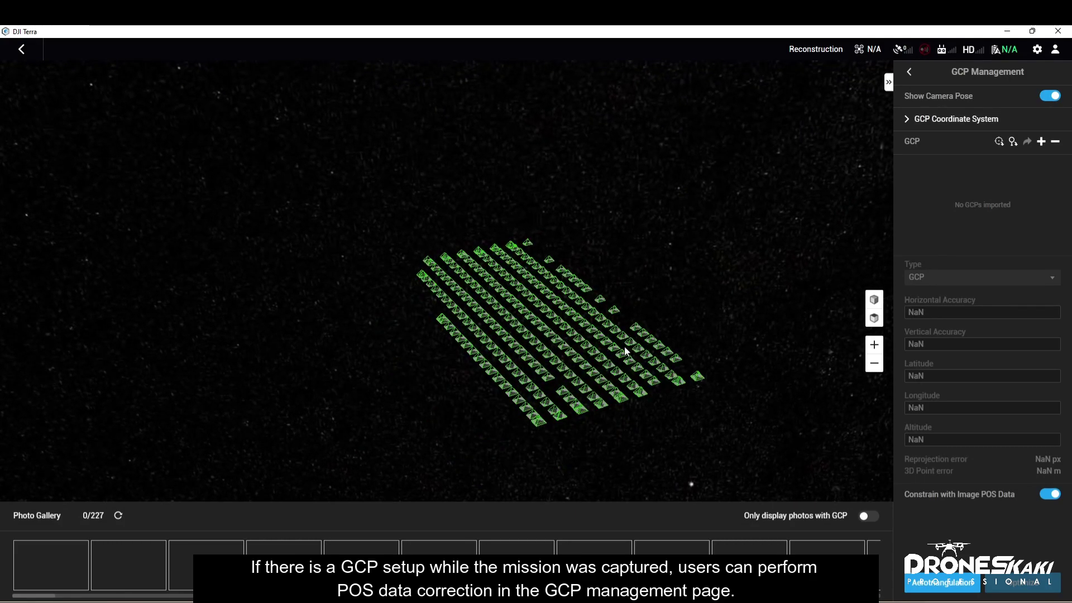
# - Leave GCP Management without importing any GCPs, back to the mission settings
pyautogui.scroll(3, 625, 347)
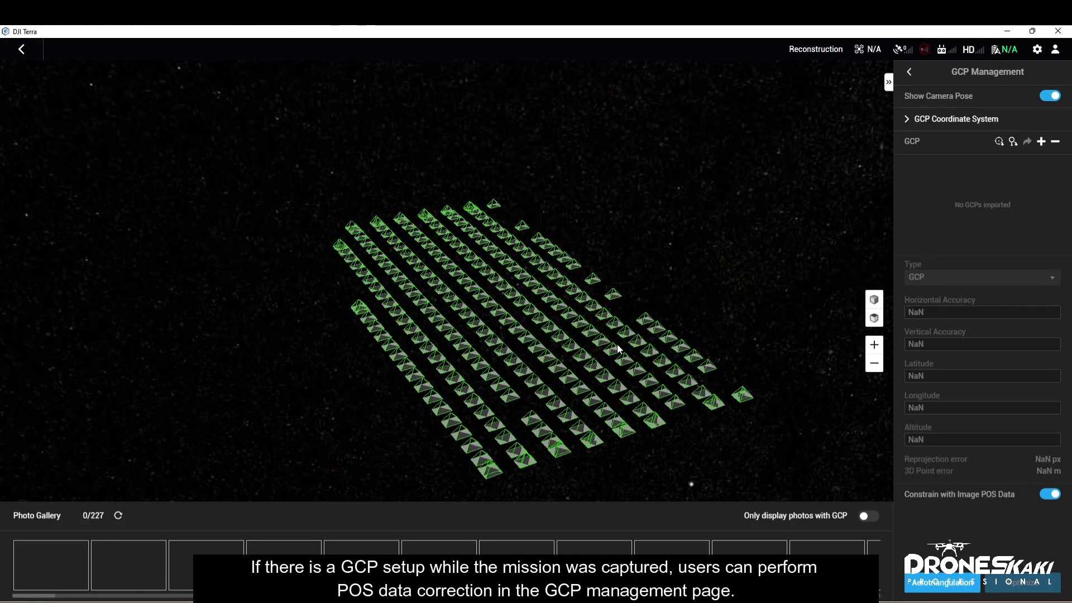
pyautogui.click(912, 71)
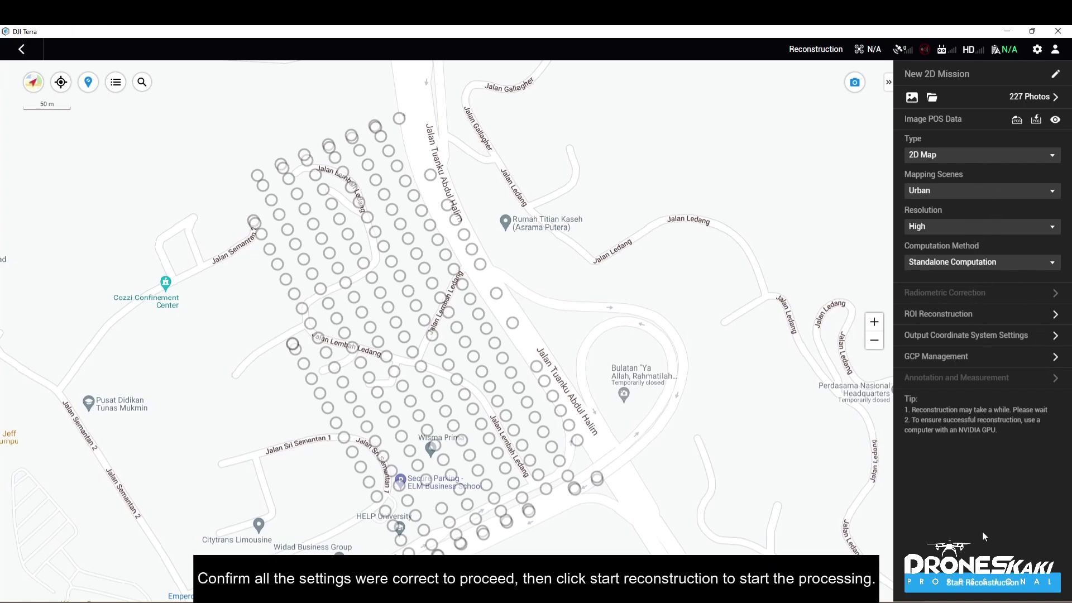
# - Start reconstruction of the 227 photos and wait for the Reconstruction complete tip
pyautogui.click(981, 582)
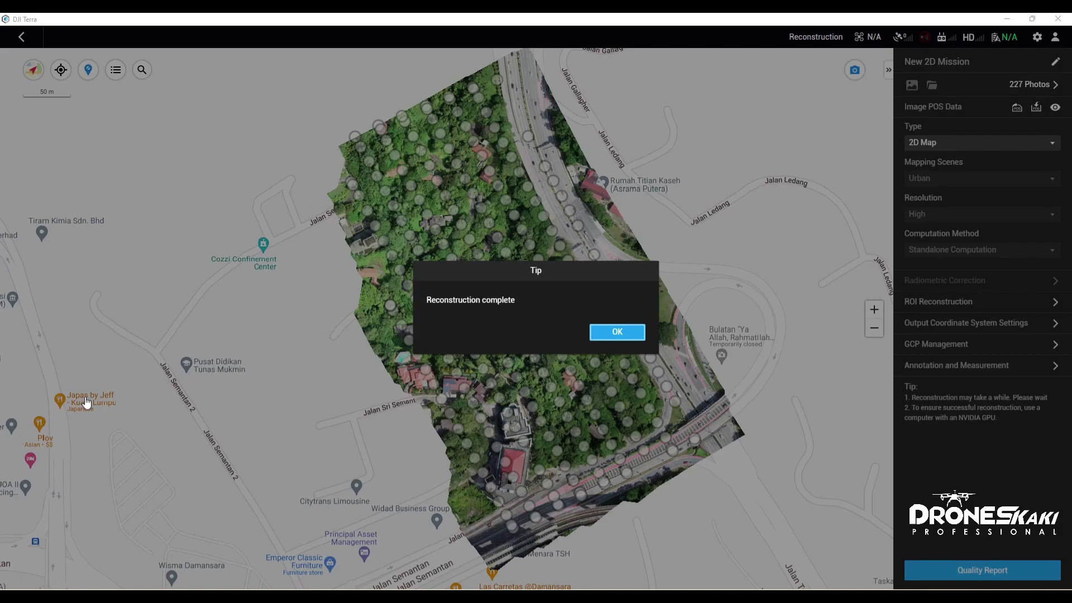
# - Dismiss the completion notice, collapse the mission panel and hide the photo position markers
pyautogui.click(640, 335)
pyautogui.scroll(3, 560, 335)
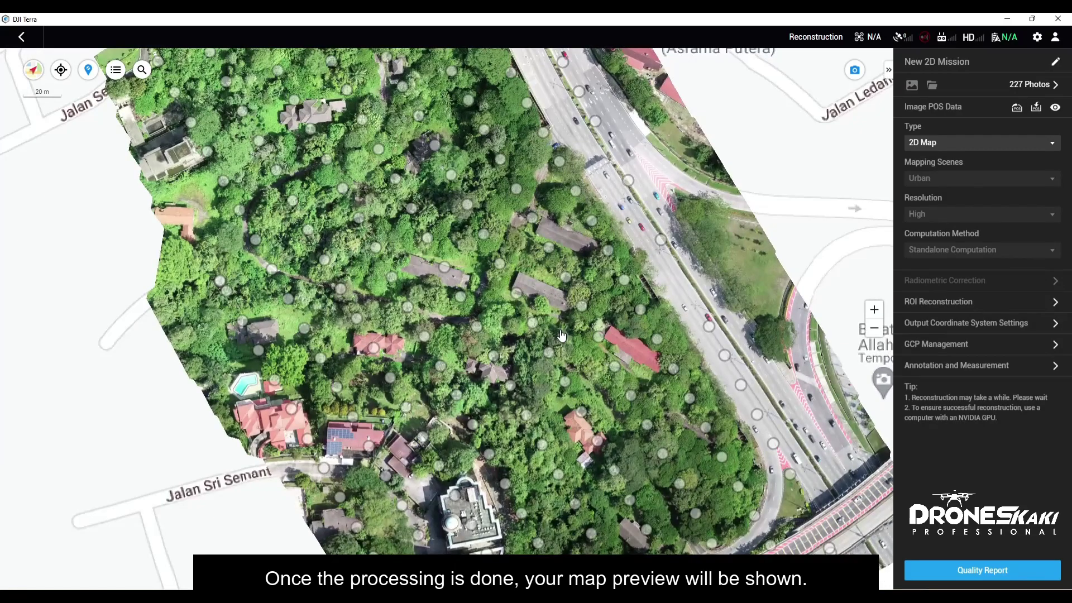
pyautogui.click(892, 73)
pyautogui.moveTo(537, 178); pyautogui.dragTo(626, 381)
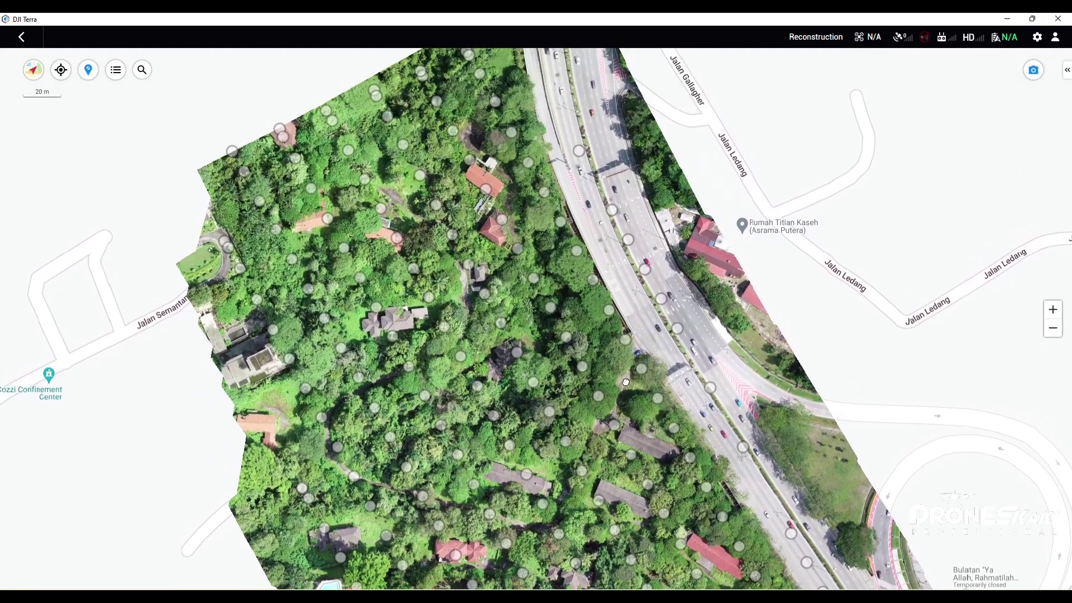
pyautogui.click(1033, 70)
# - Pan and zoom around the orthomosaic between Jalan Semantan and Jalan Ledang to inspect it
pyautogui.scroll(5, 542, 264)
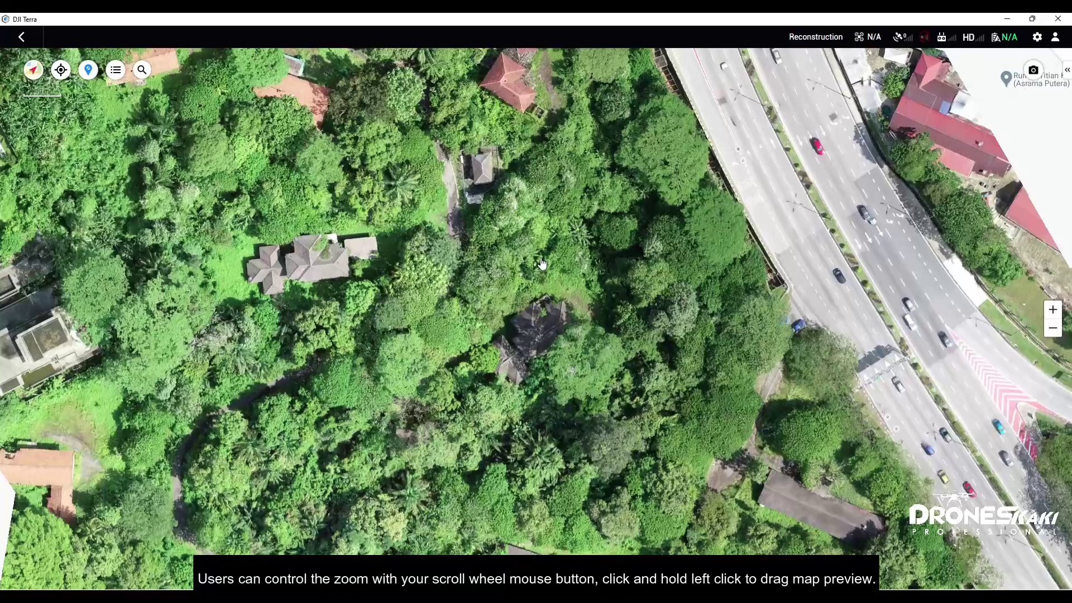
pyautogui.scroll(-5, 542, 264)
pyautogui.moveTo(489, 184); pyautogui.dragTo(530, 129)
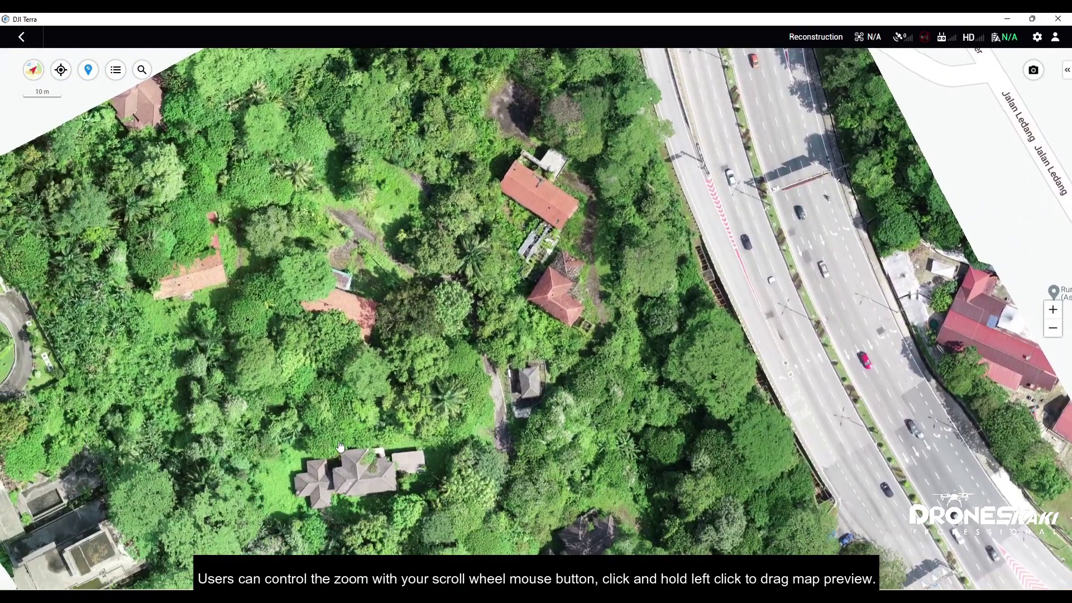
pyautogui.moveTo(340, 446); pyautogui.dragTo(437, 307)
pyautogui.scroll(5, 454, 361)
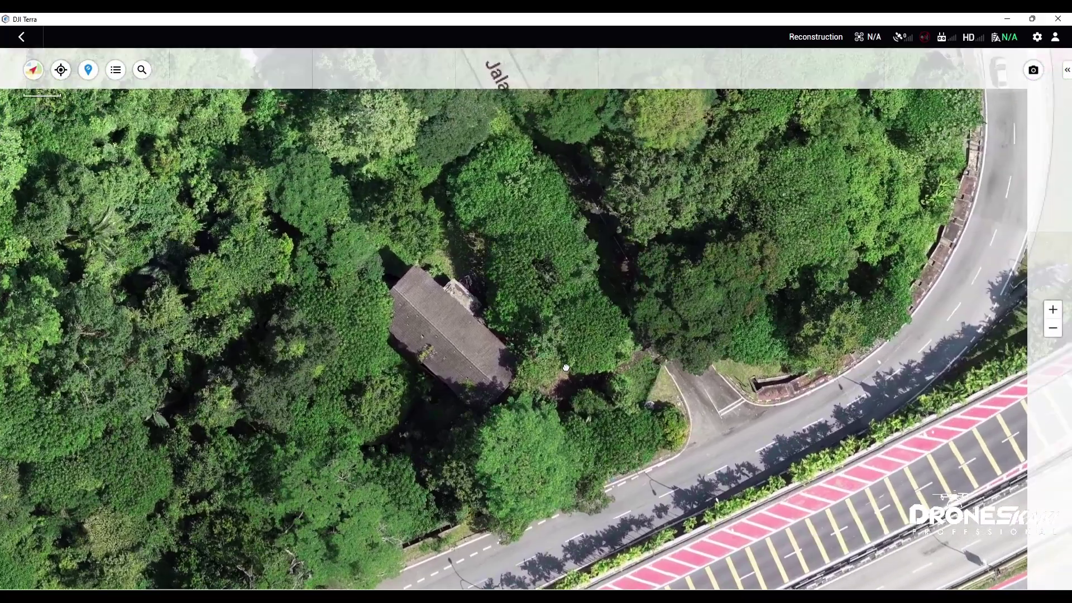
pyautogui.scroll(-5, 565, 368)
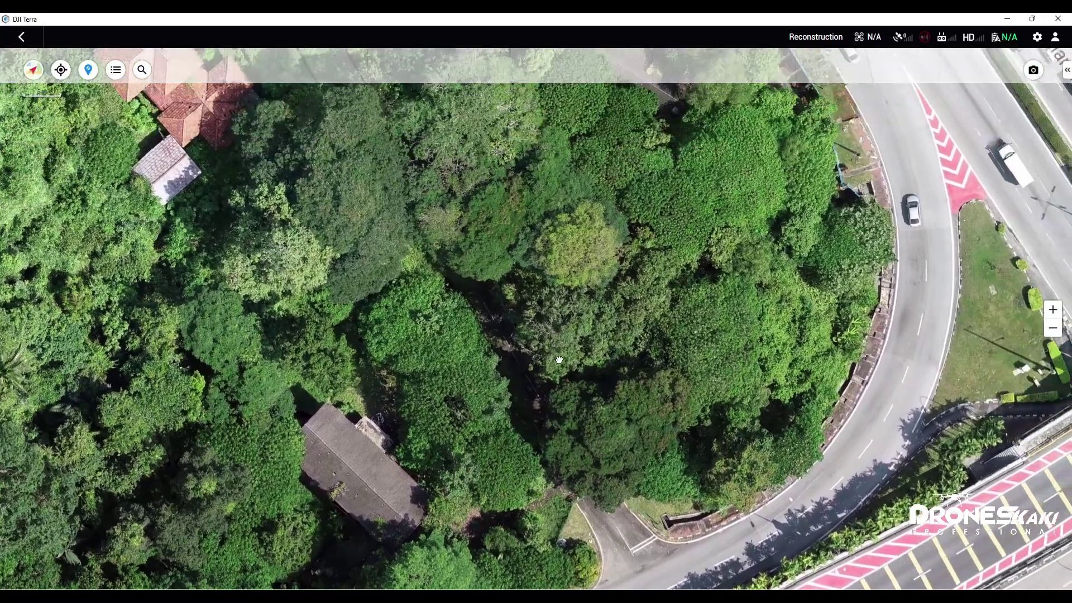
pyautogui.scroll(-6, 566, 291)
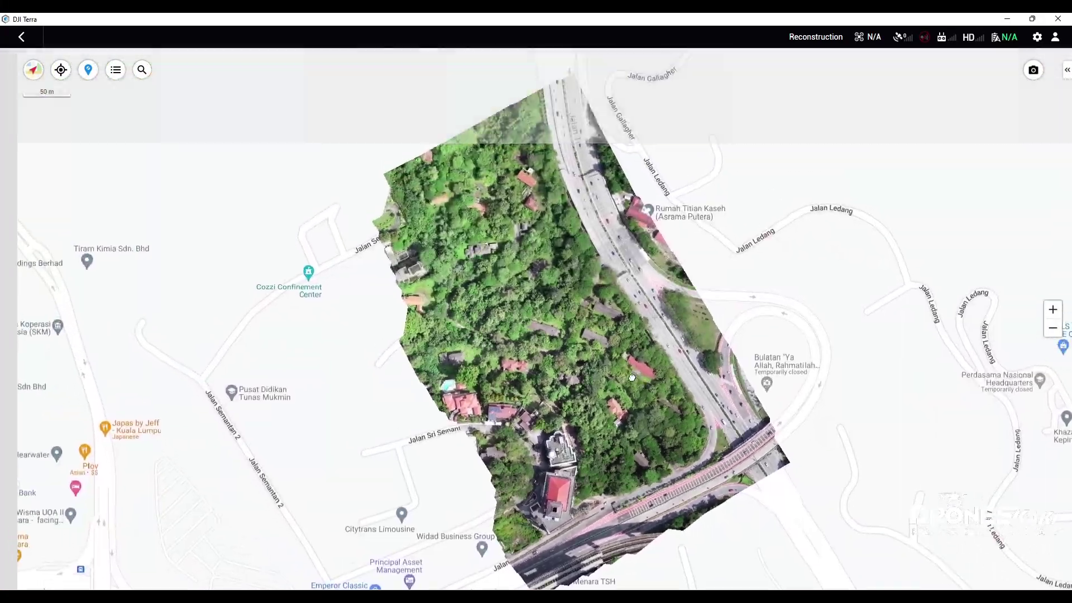
pyautogui.moveTo(632, 378); pyautogui.dragTo(591, 345)
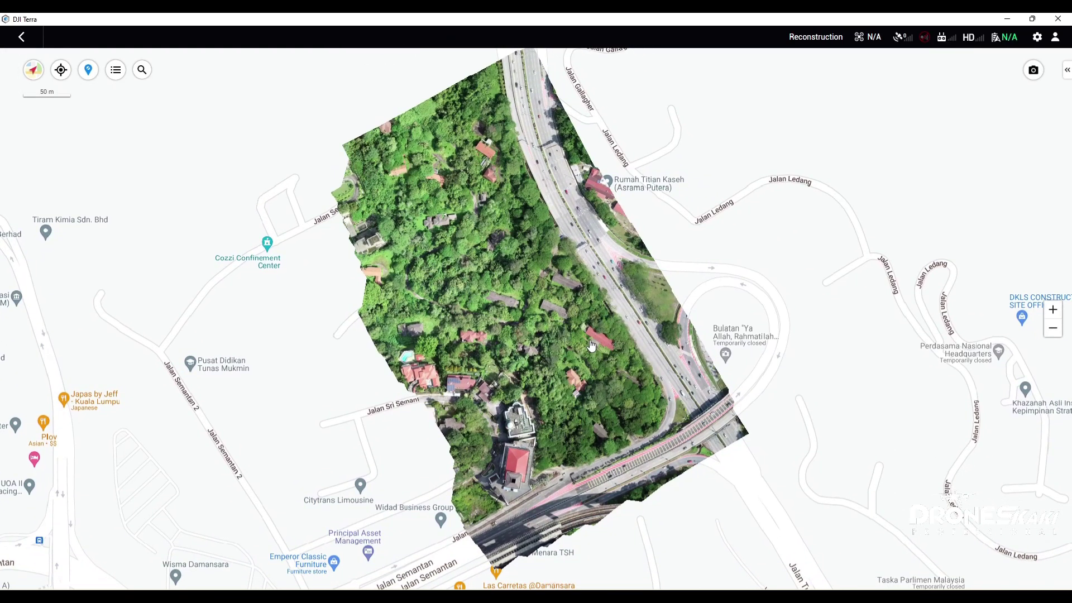
# - Expand the mission panel and open the quality report maximized in Edge
pyautogui.click(1066, 70)
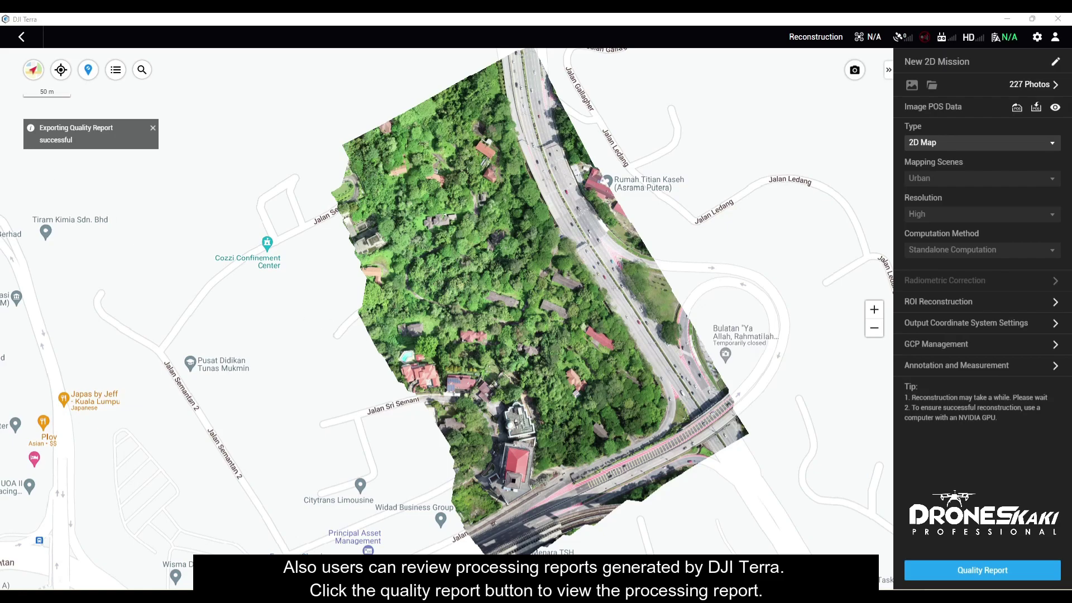
pyautogui.moveTo(195, 75); pyautogui.dragTo(413, 74)
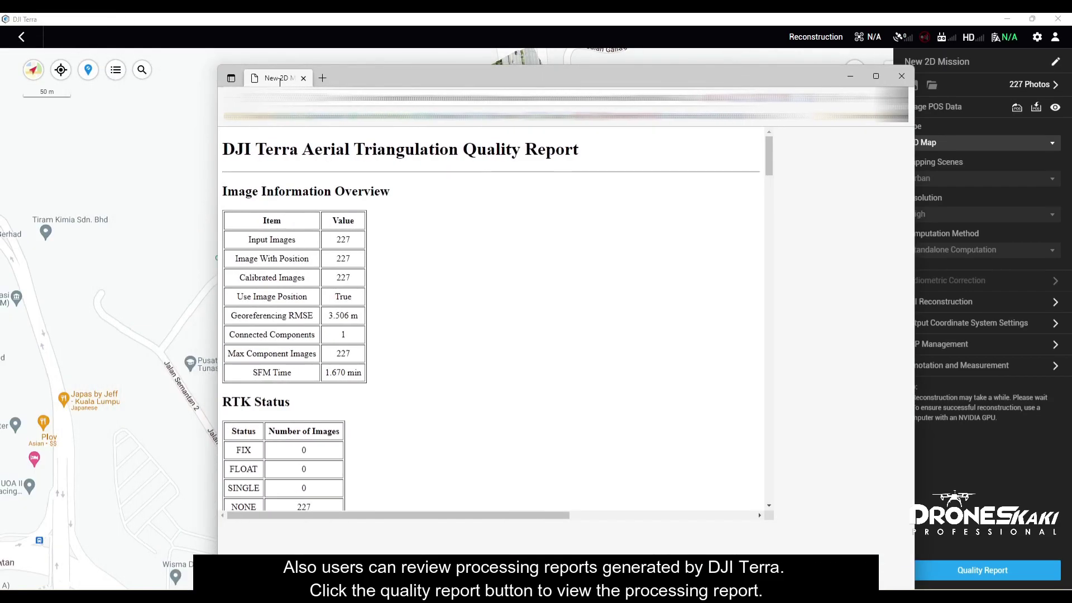
pyautogui.doubleClick(413, 75)
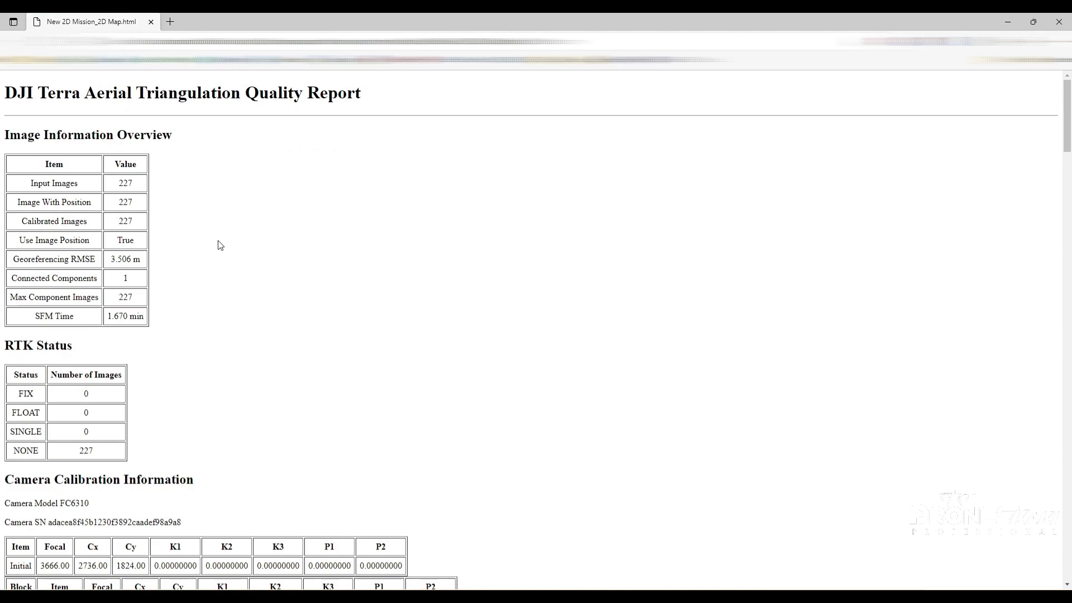
# - Scroll to the Map Information and Performance Overview tables (0.027 m GSD, 0.137862 sq km)
pyautogui.scroll(-1, 220, 245)
pyautogui.scroll(-1, 220, 246)
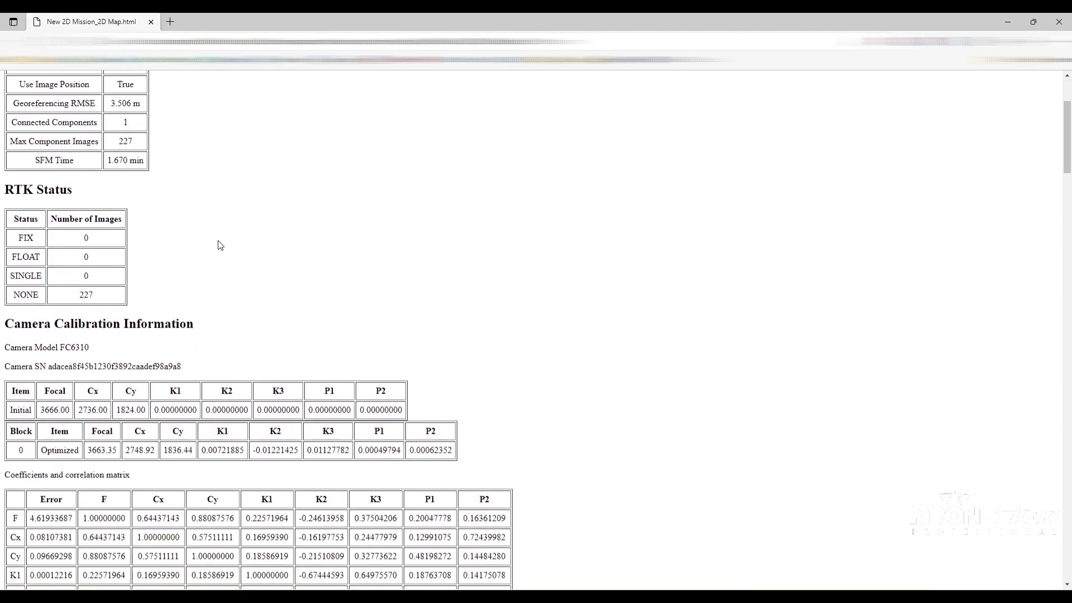
pyautogui.scroll(1, 220, 245)
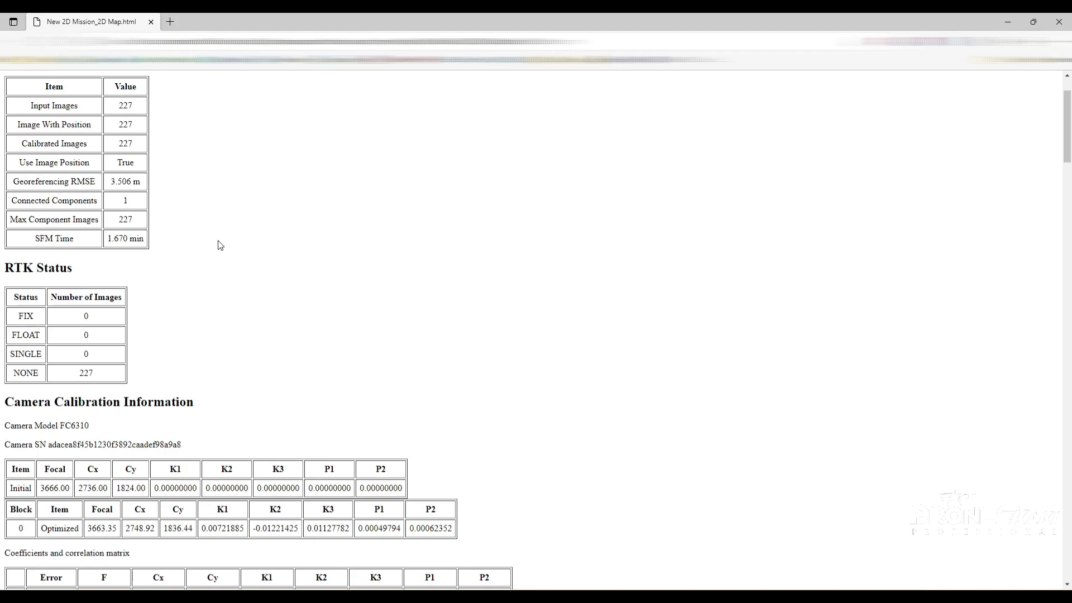
pyautogui.scroll(-3, 220, 245)
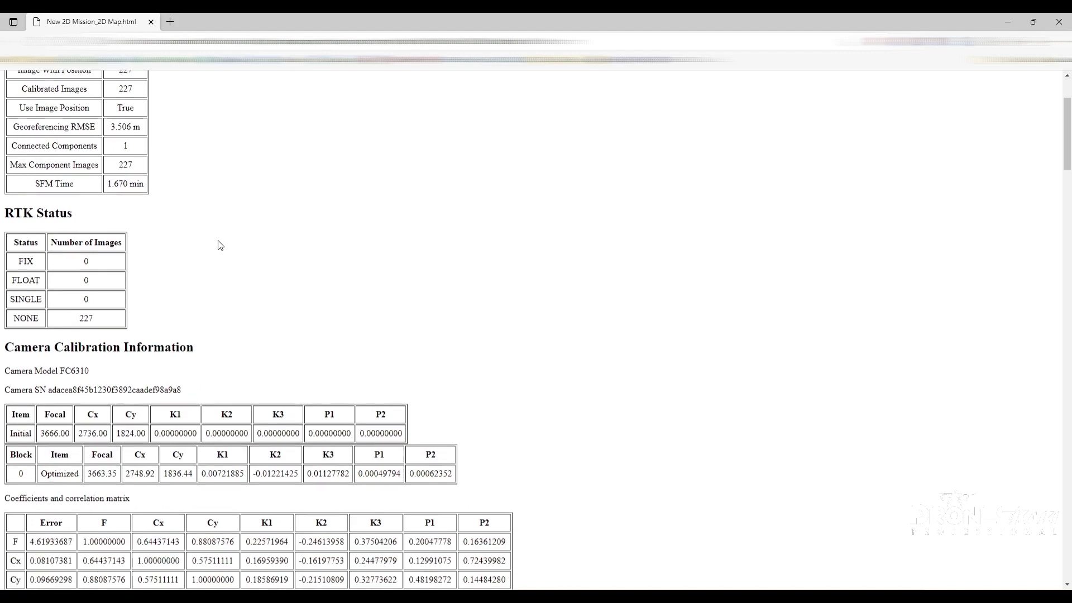
pyautogui.scroll(-5, 218, 246)
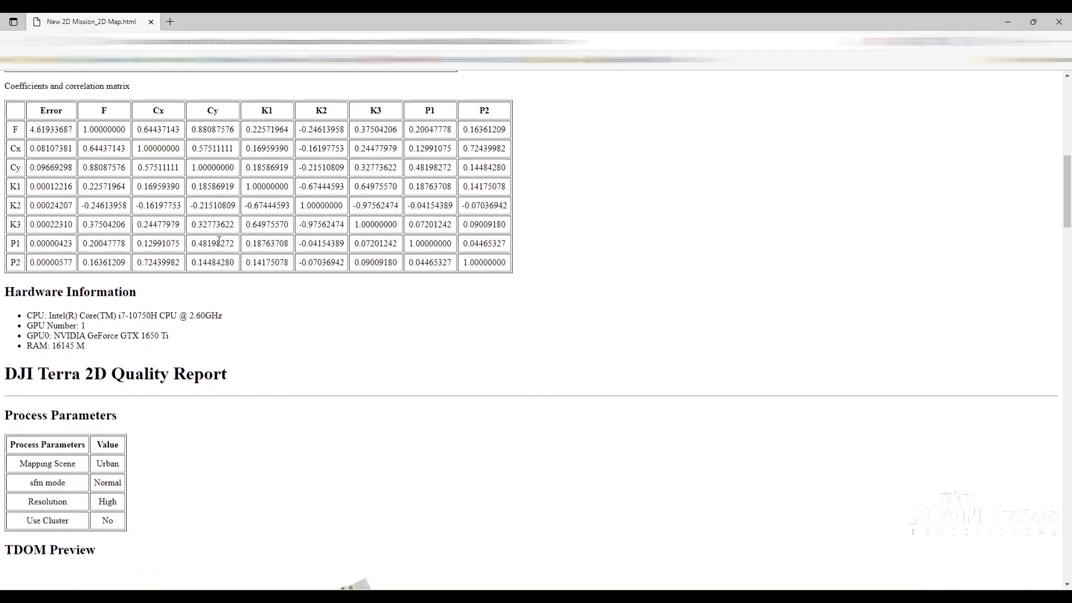
pyautogui.scroll(-10, 219, 245)
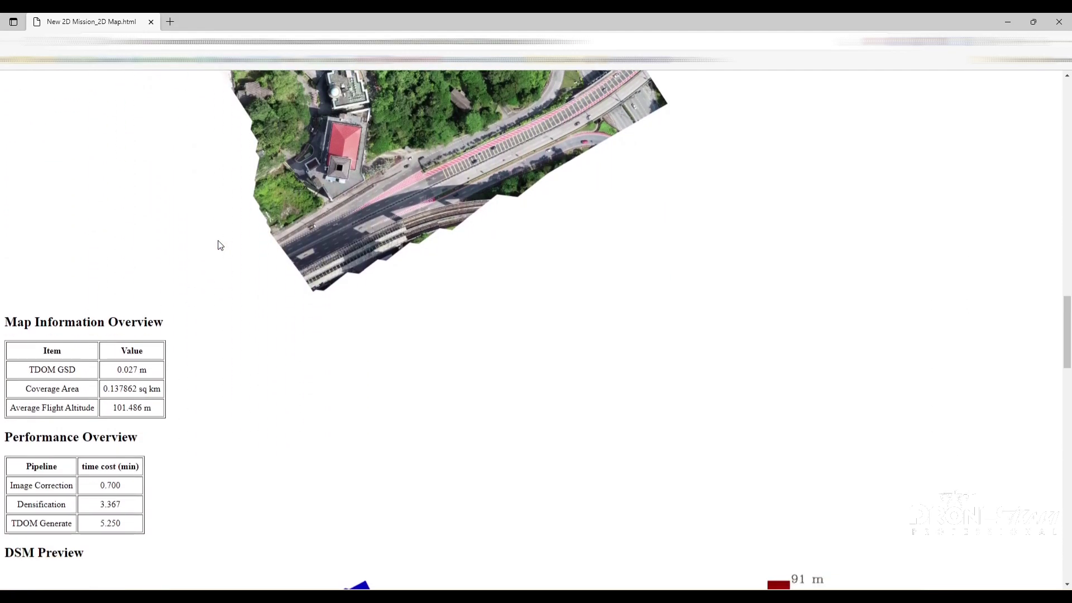
# - Review the report's DSM and Scene Overlap previews, zooming the page out
pyautogui.scroll(-7, 220, 245)
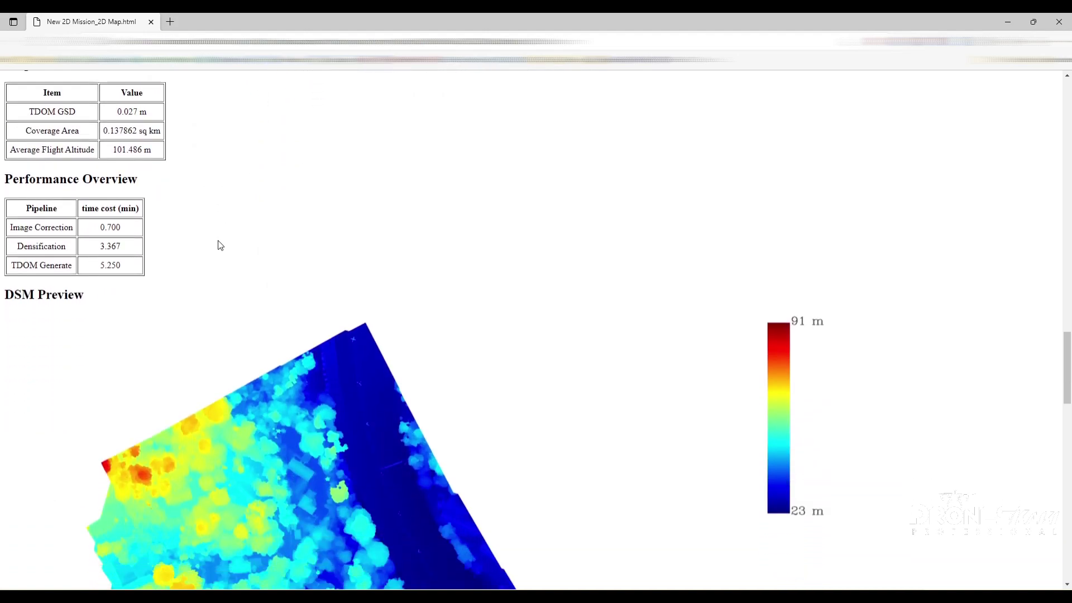
pyautogui.scroll(-1, 220, 245)
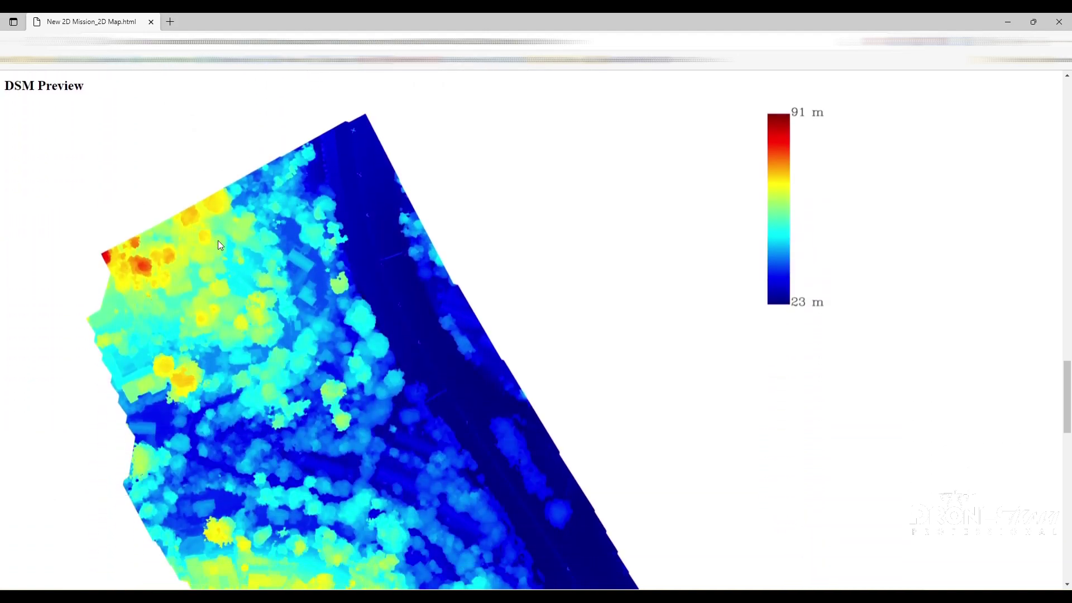
pyautogui.scroll(-3, 219, 245)
pyautogui.scroll(2, 220, 245)
pyautogui.scroll(1, 219, 245)
pyautogui.scroll(-1, 220, 245)
pyautogui.scroll(-3, 219, 245)
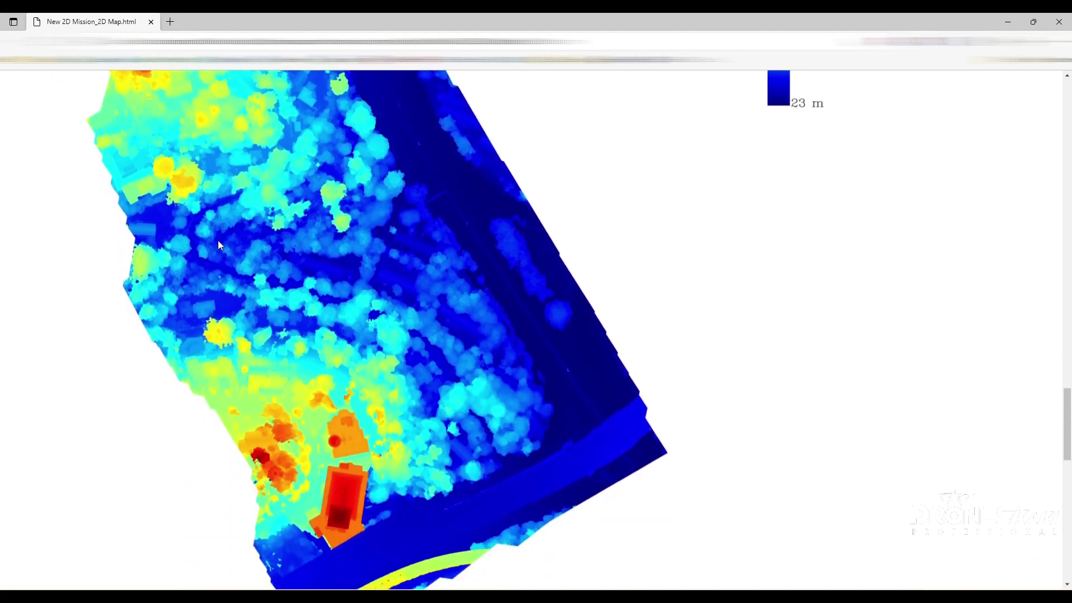
pyautogui.scroll(-3, 219, 245)
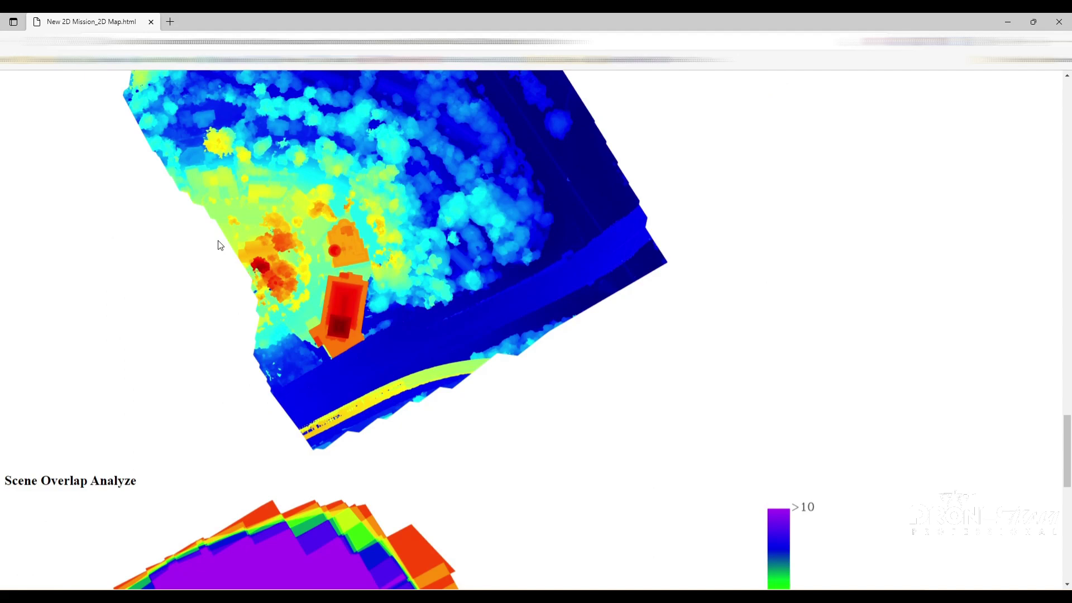
pyautogui.scroll(-10, 219, 245)
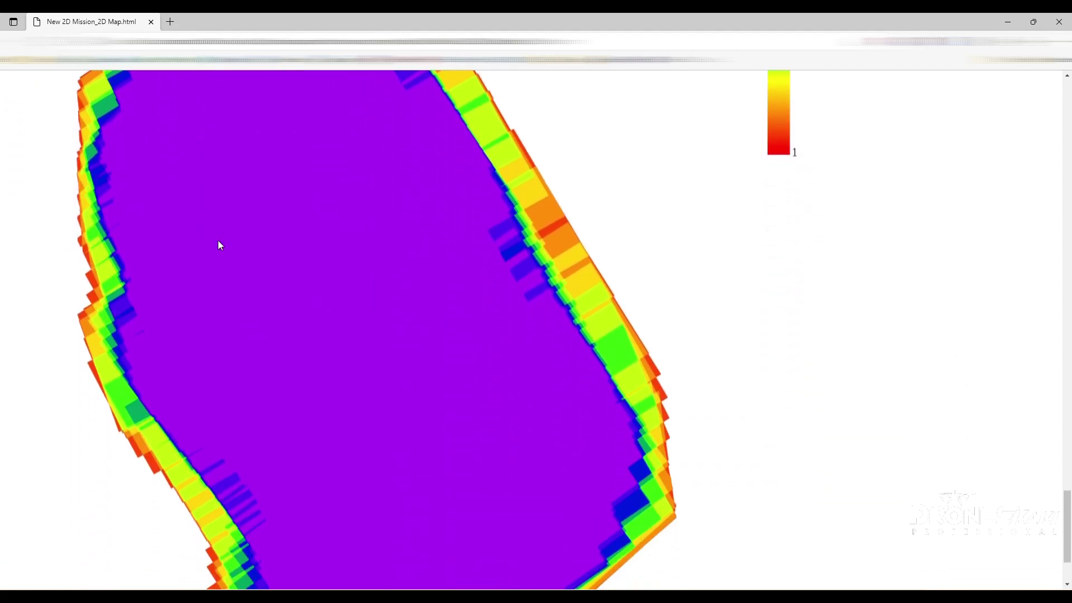
pyautogui.scroll(-2, 219, 245)
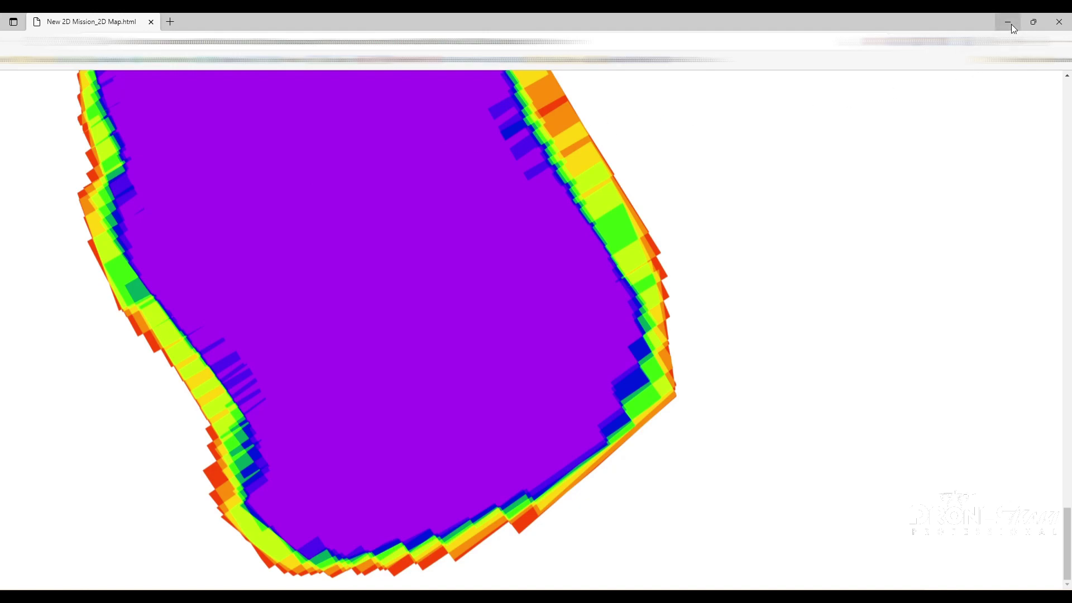
pyautogui.scroll(5, 751, 256)
pyautogui.scroll(7, 751, 255)
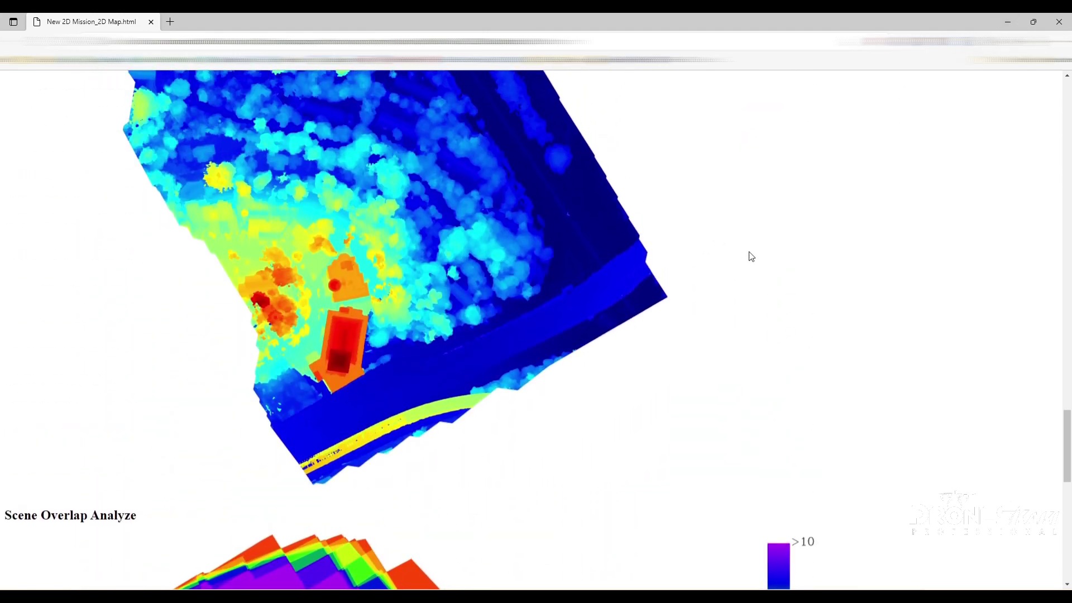
pyautogui.scroll(3, 751, 256)
pyautogui.scroll(-2, 751, 256)
pyautogui.scroll(5, 751, 256)
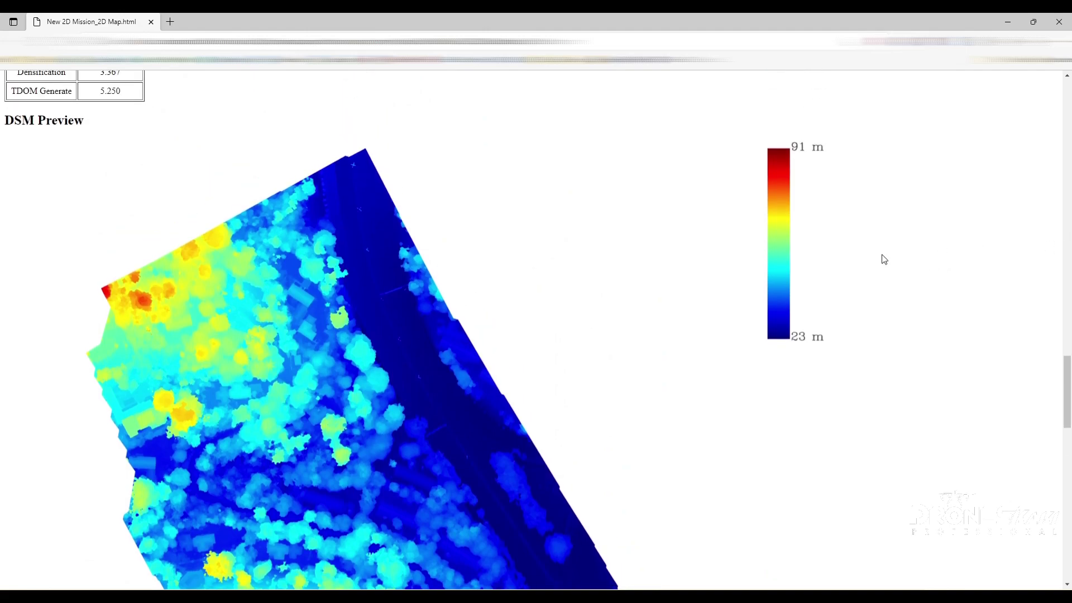
pyautogui.hotkey('ctrl', '-')
pyautogui.hotkey('ctrl', '-')
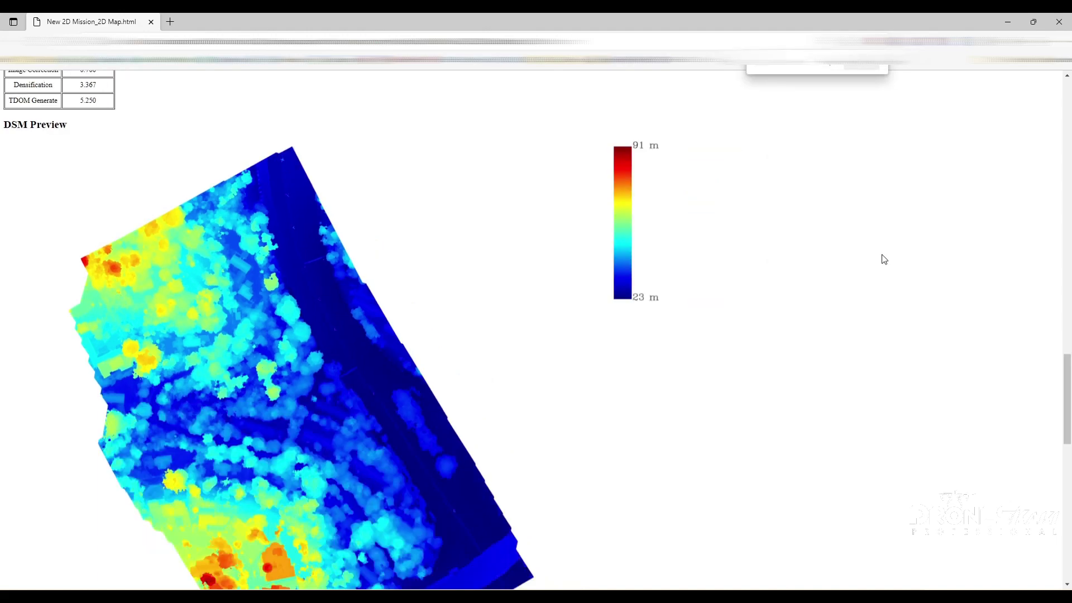
pyautogui.scroll(-2, 724, 258)
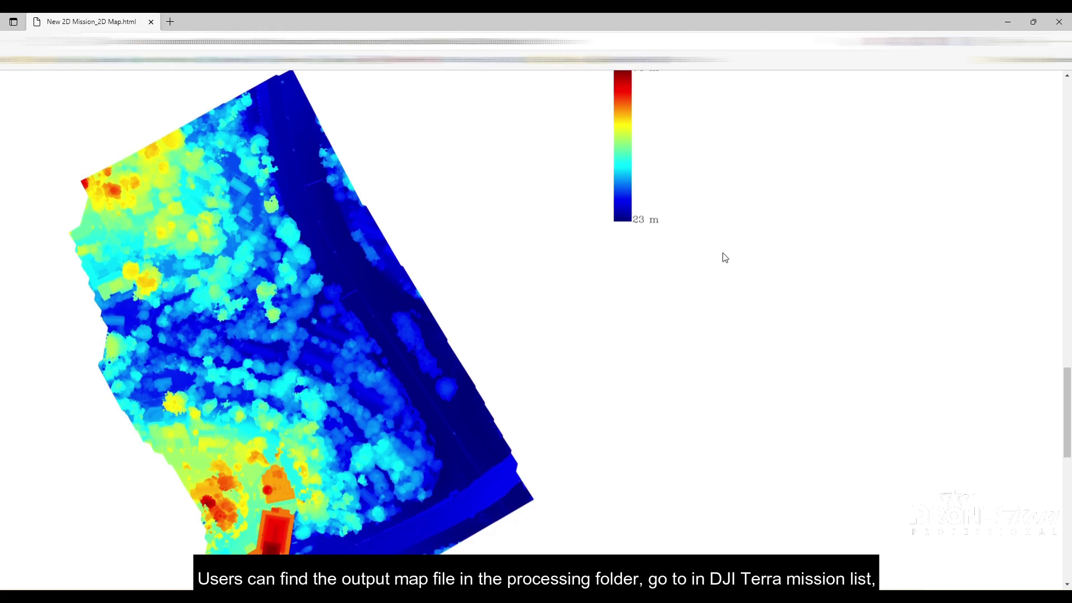
# - From DJI Terra's Mission Library, open New 2D Mission's map folder and select result.tif
pyautogui.click(1033, 21)
pyautogui.click(988, 19)
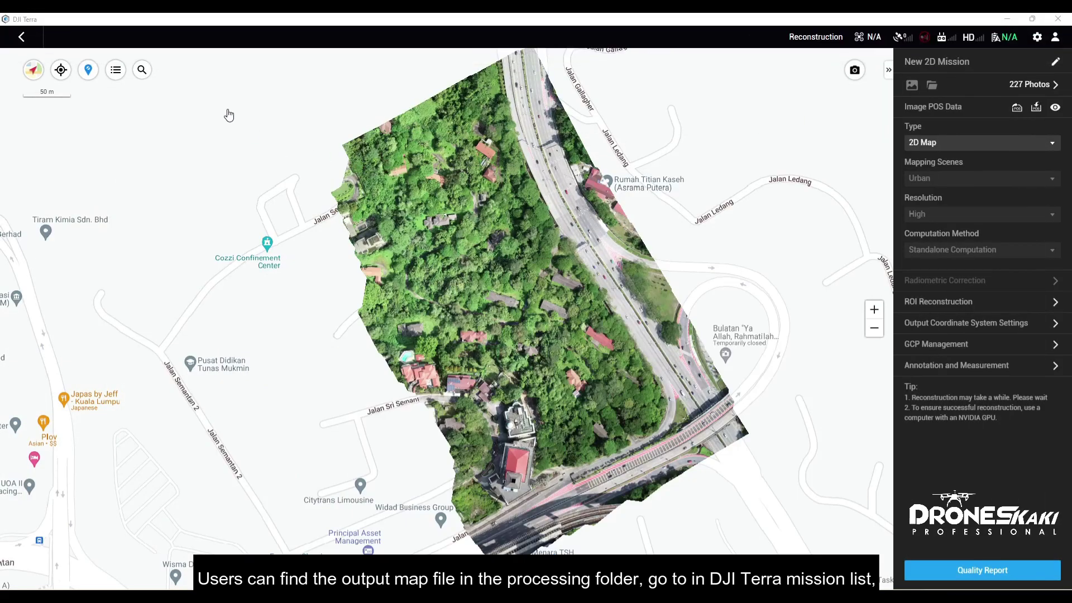
pyautogui.click(21, 35)
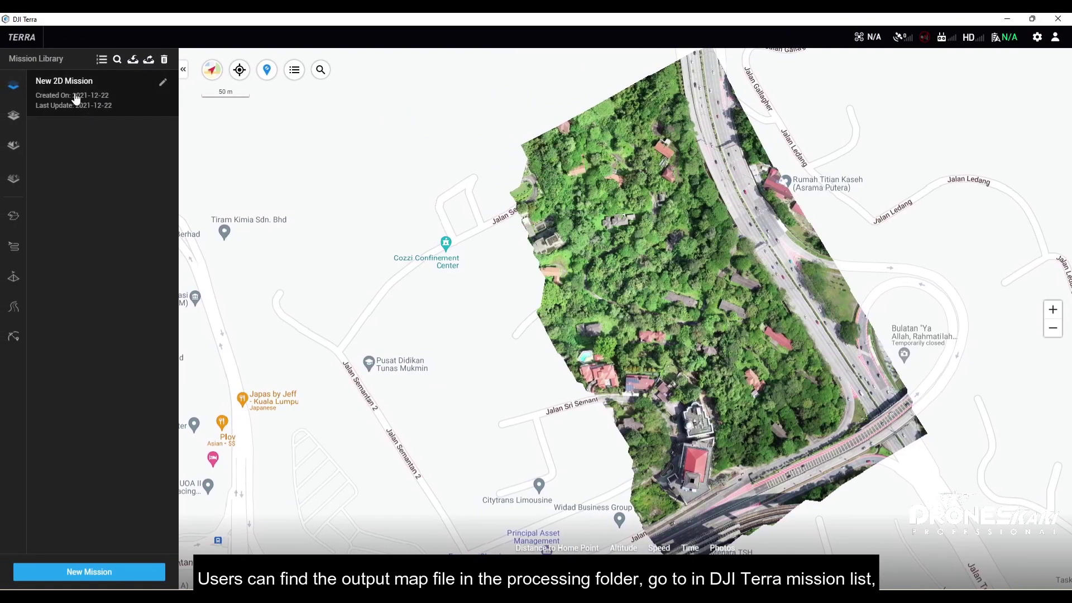
pyautogui.click(75, 97)
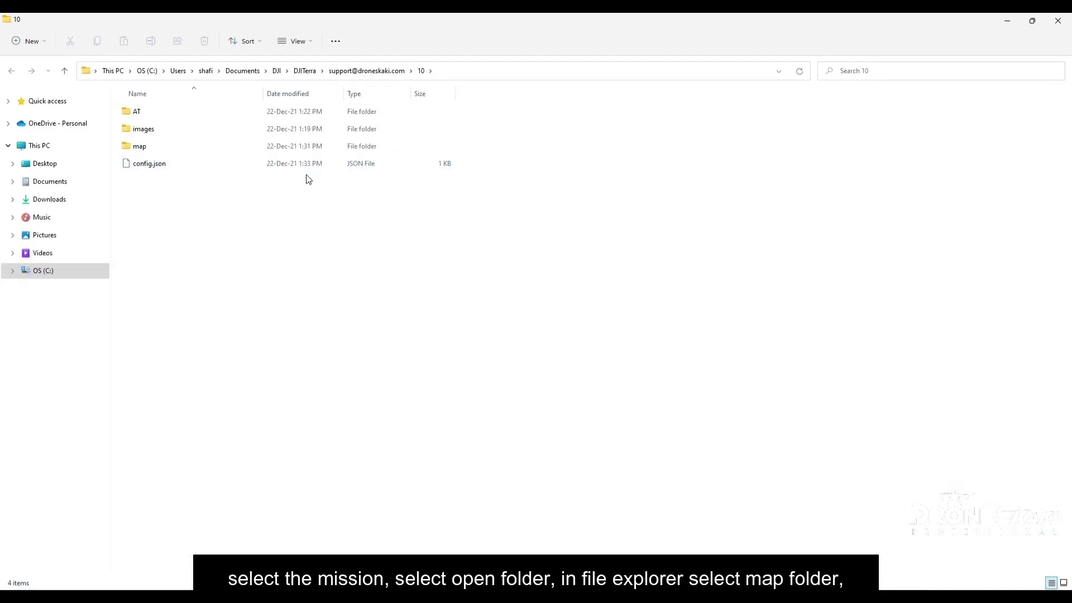
pyautogui.doubleClick(208, 146)
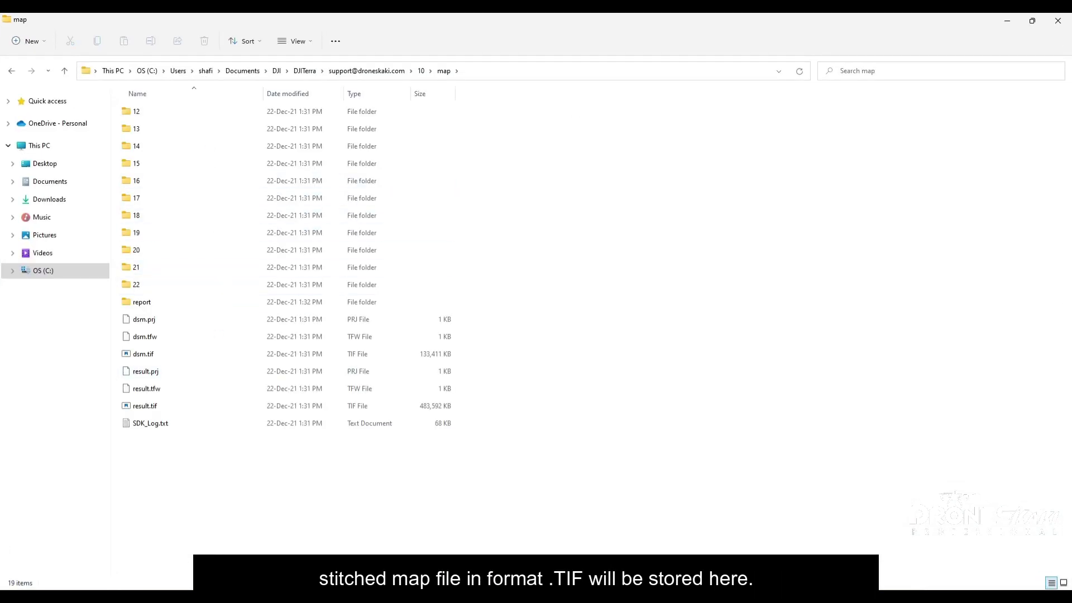
pyautogui.click(201, 404)
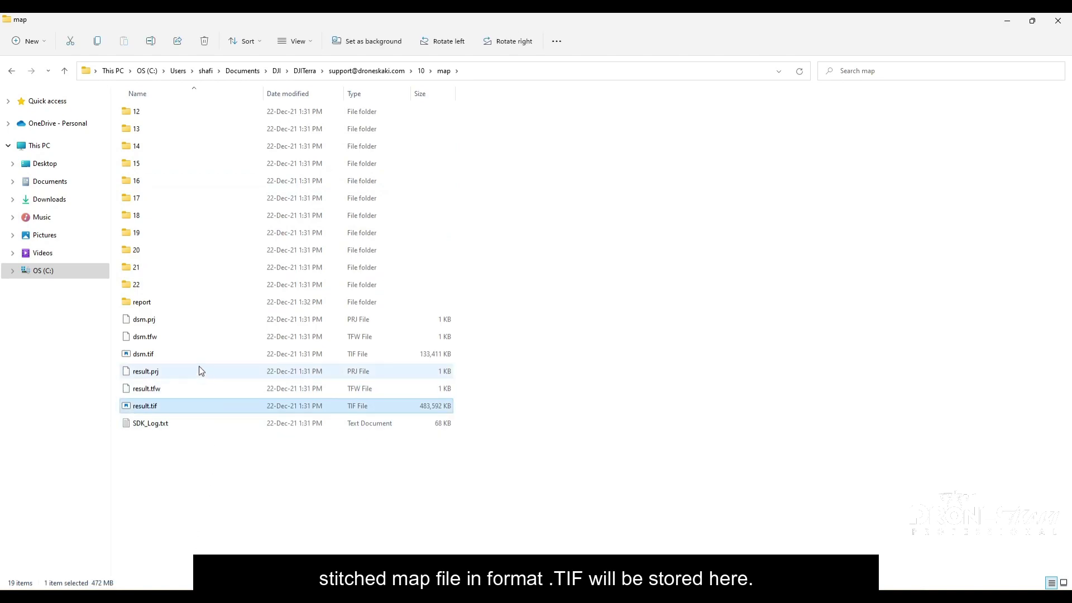